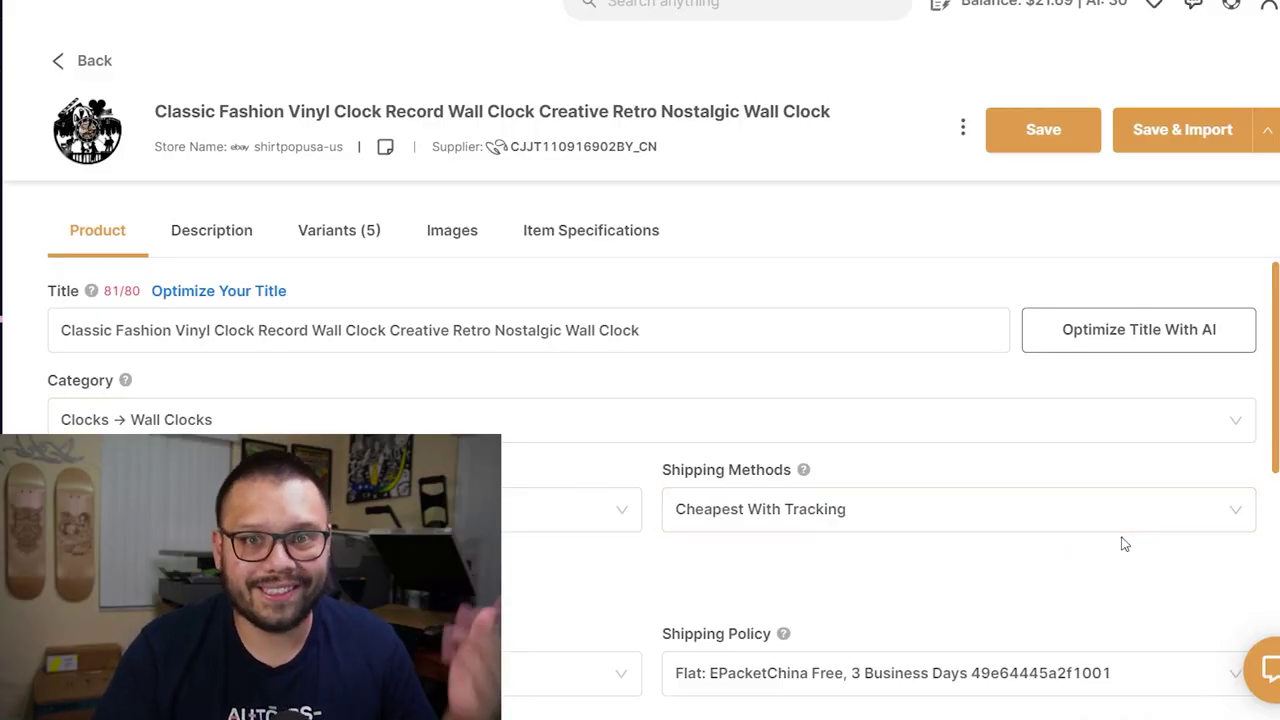
- Open the AI title generator for the vinyl record wall clock listing's Title field
left_click(820, 330)
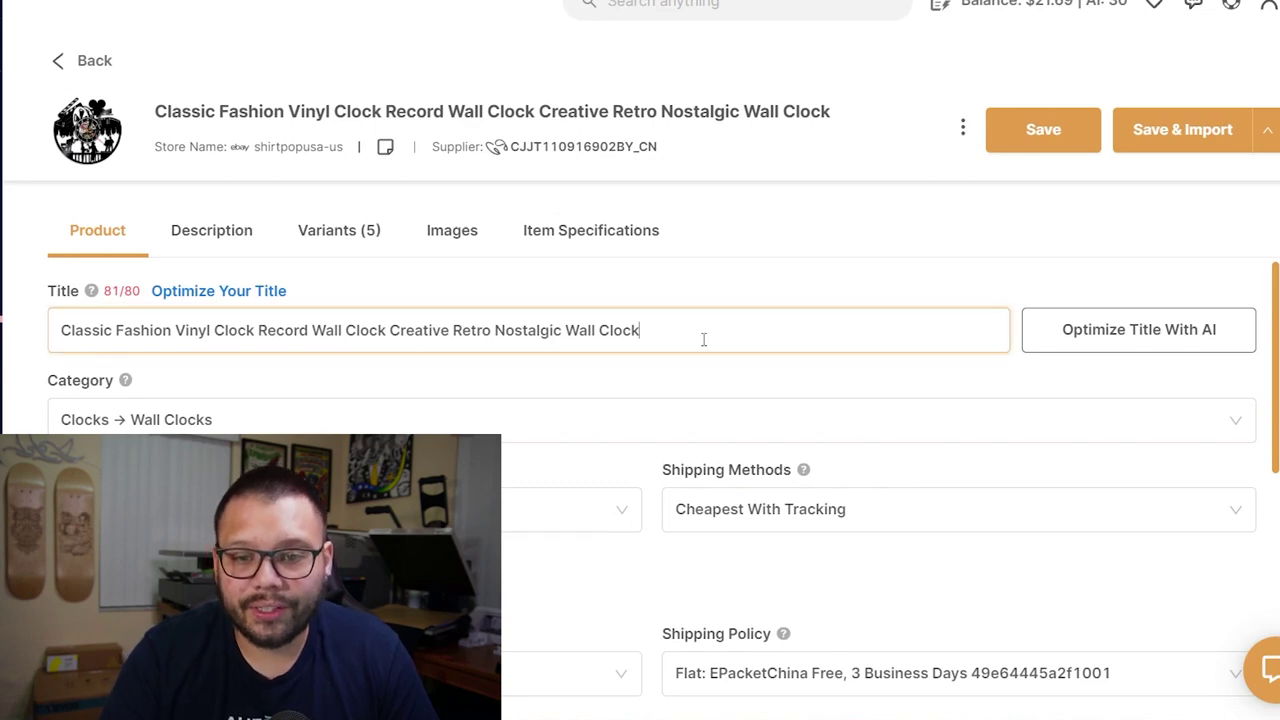
left_click(1100, 346)
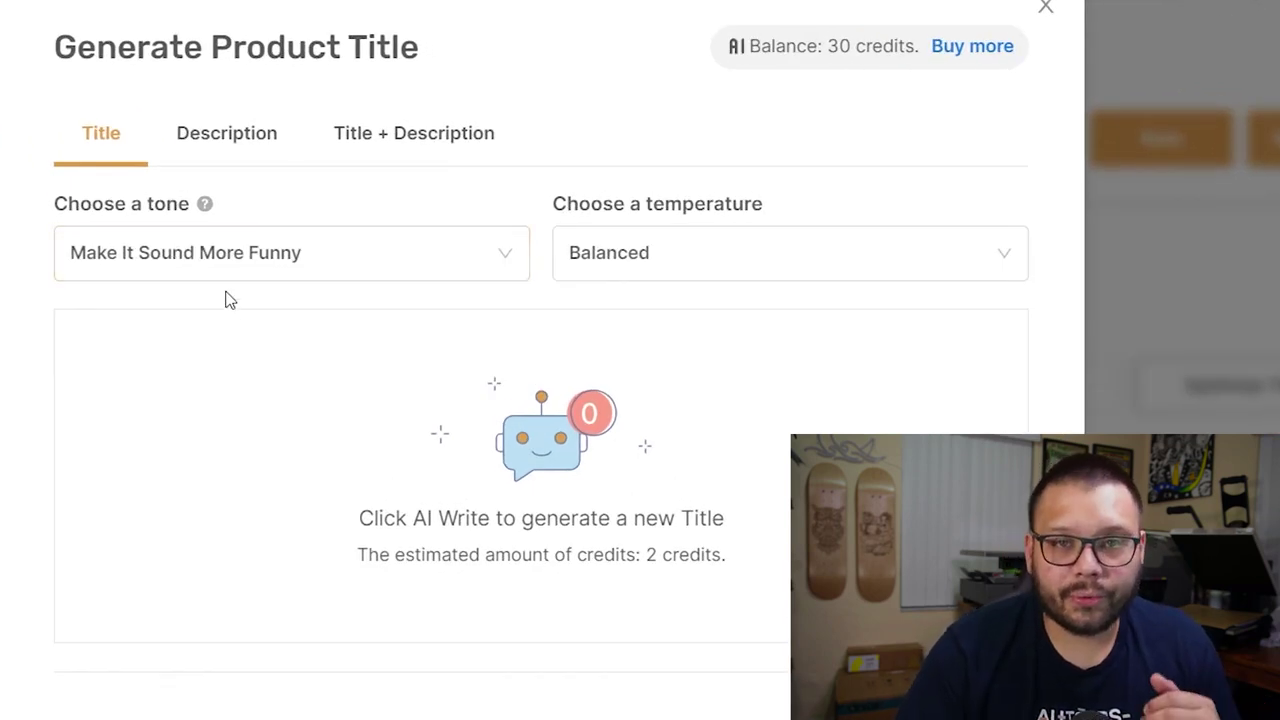
left_click(423, 262)
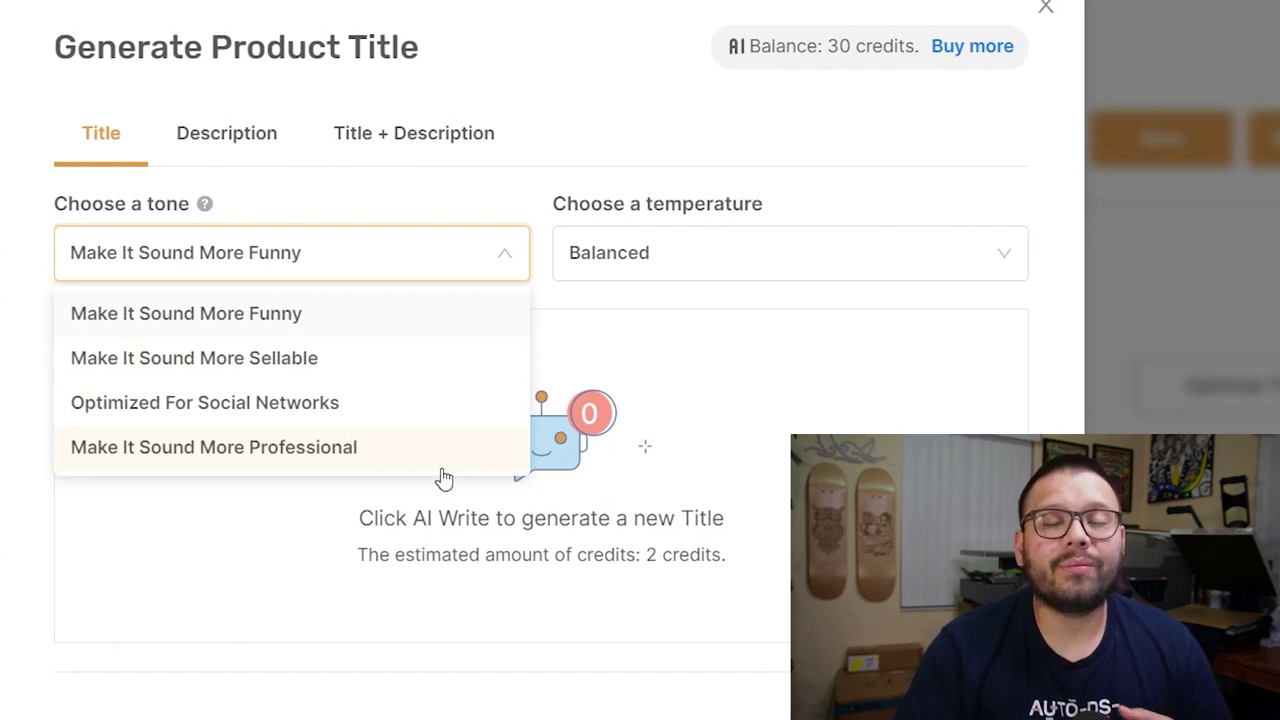
left_click(683, 254)
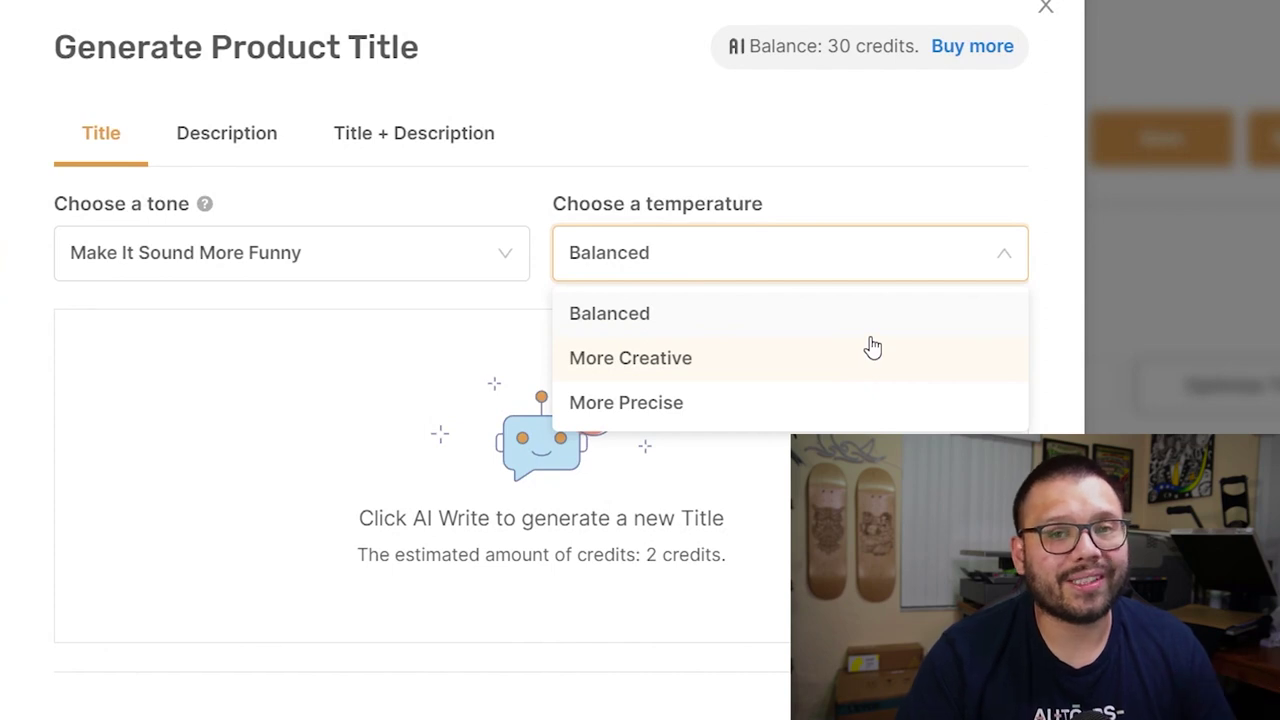
left_click(310, 480)
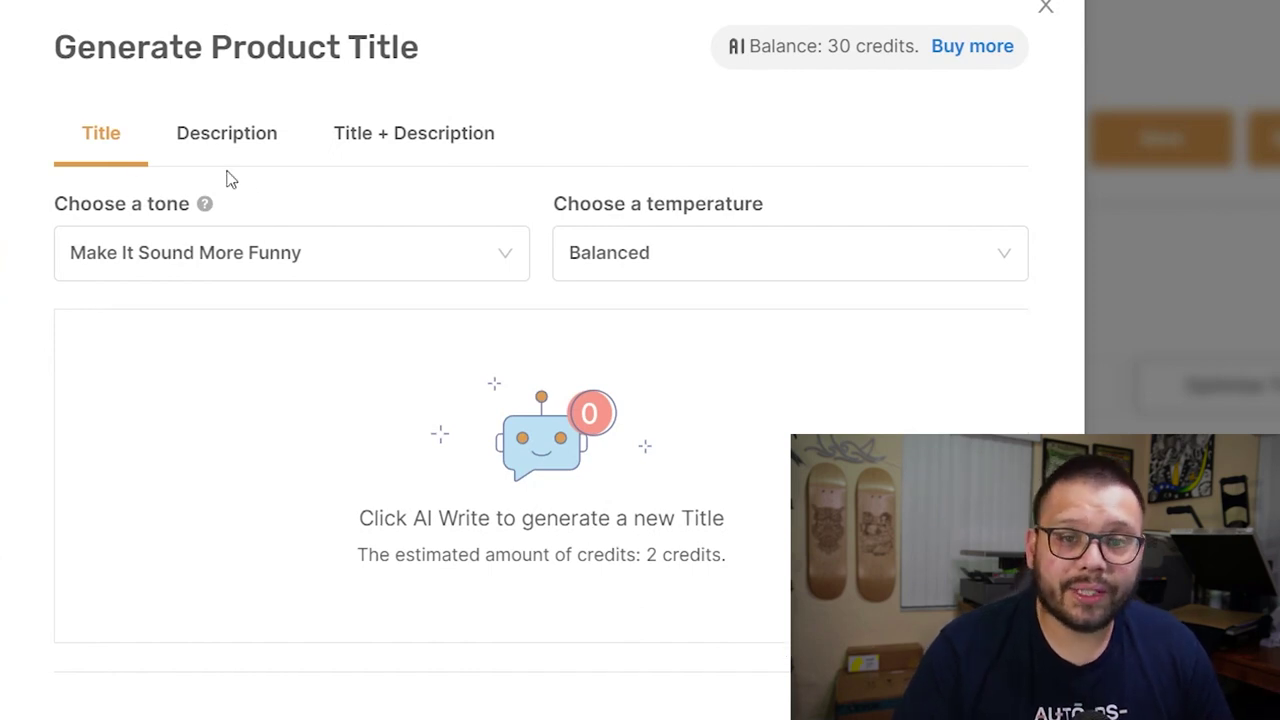
left_click(212, 140)
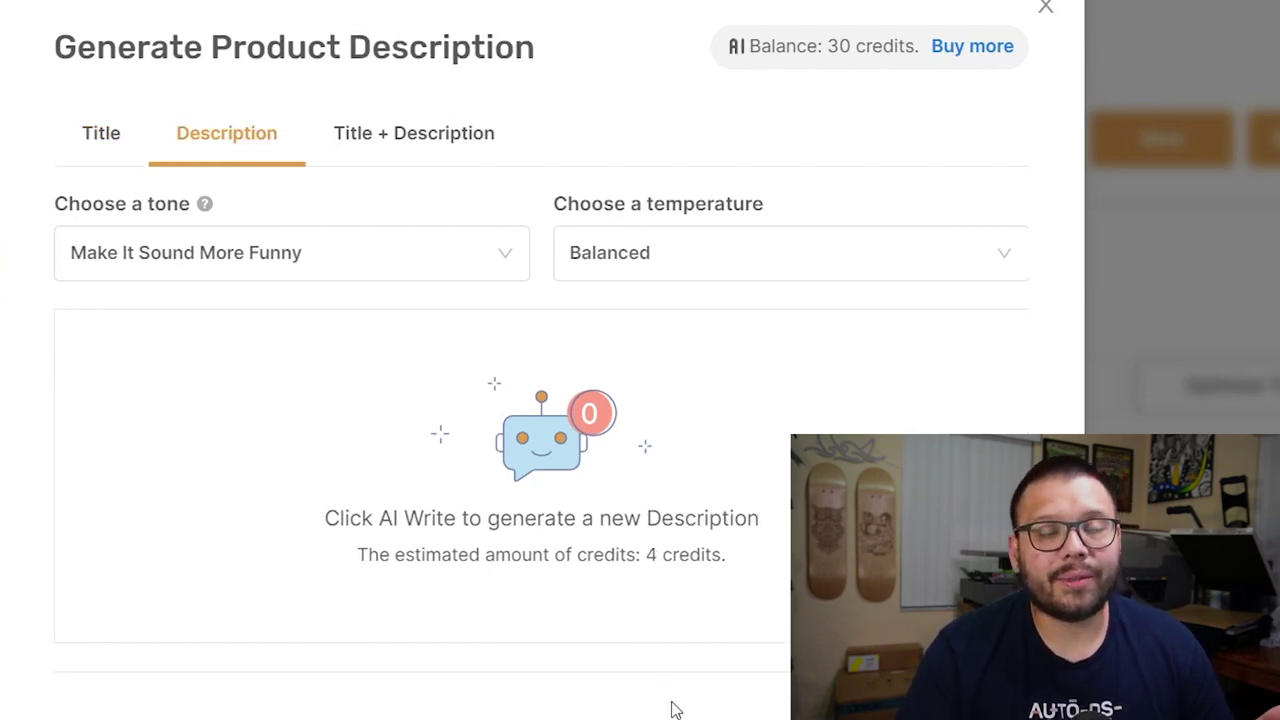
left_click(421, 140)
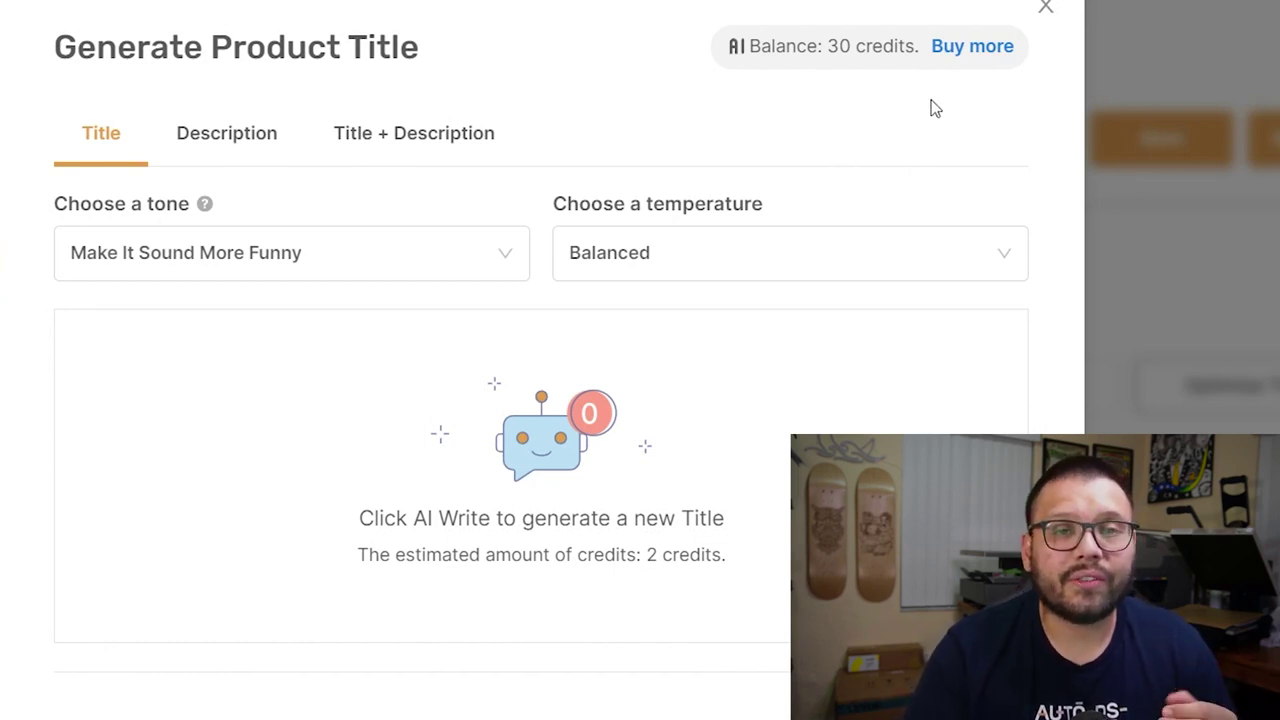
left_click(240, 248)
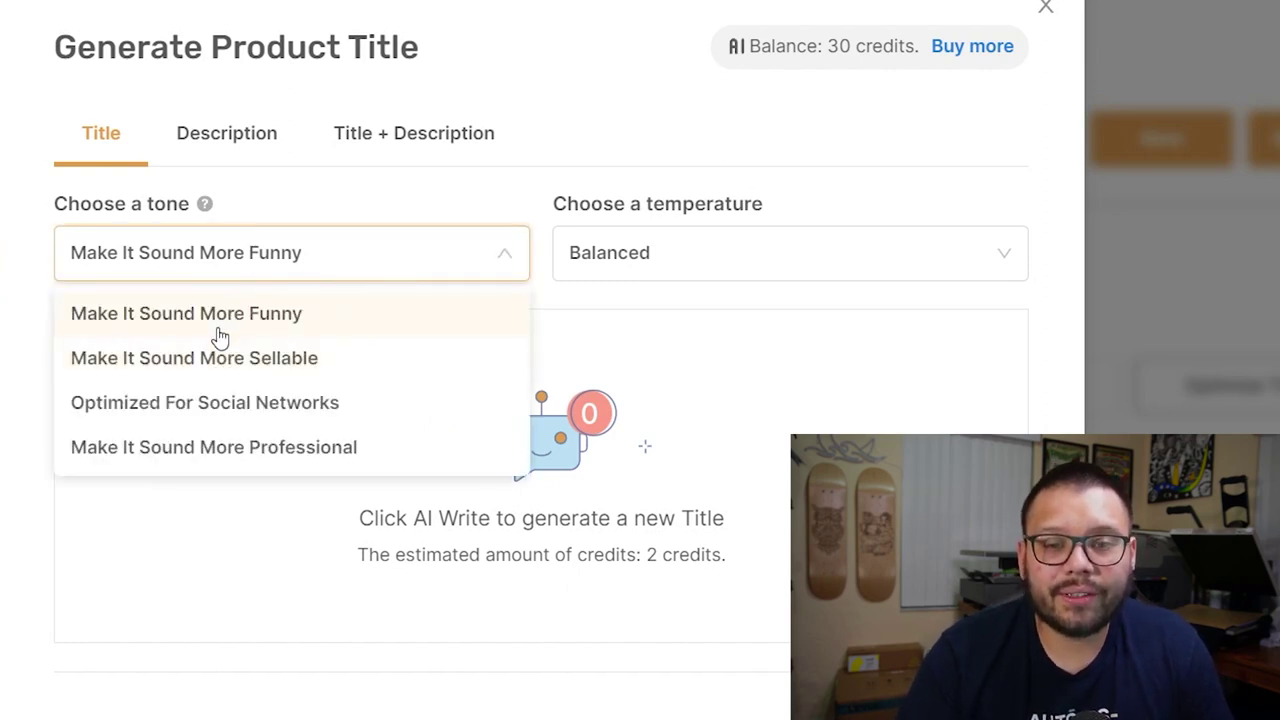
left_click(834, 246)
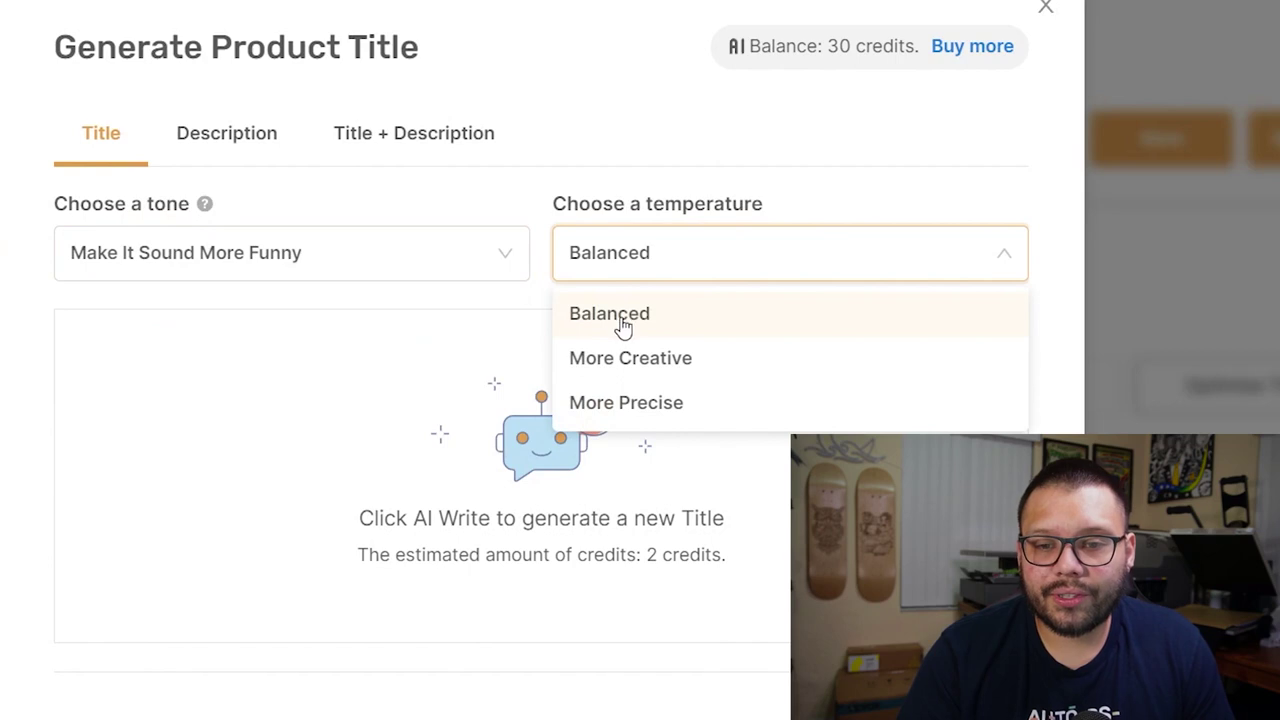
left_click(517, 476)
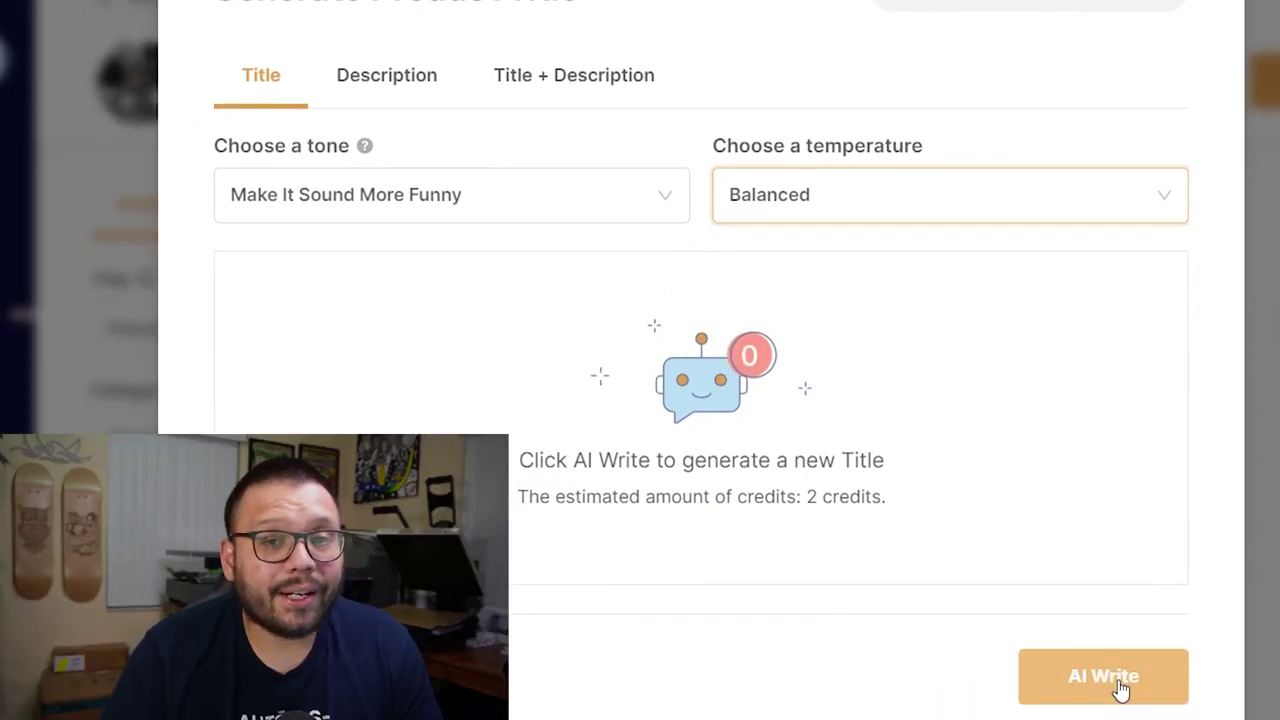
- Generate a new funny AI title for the groovy vinyl record wall clock
left_click(1120, 677)
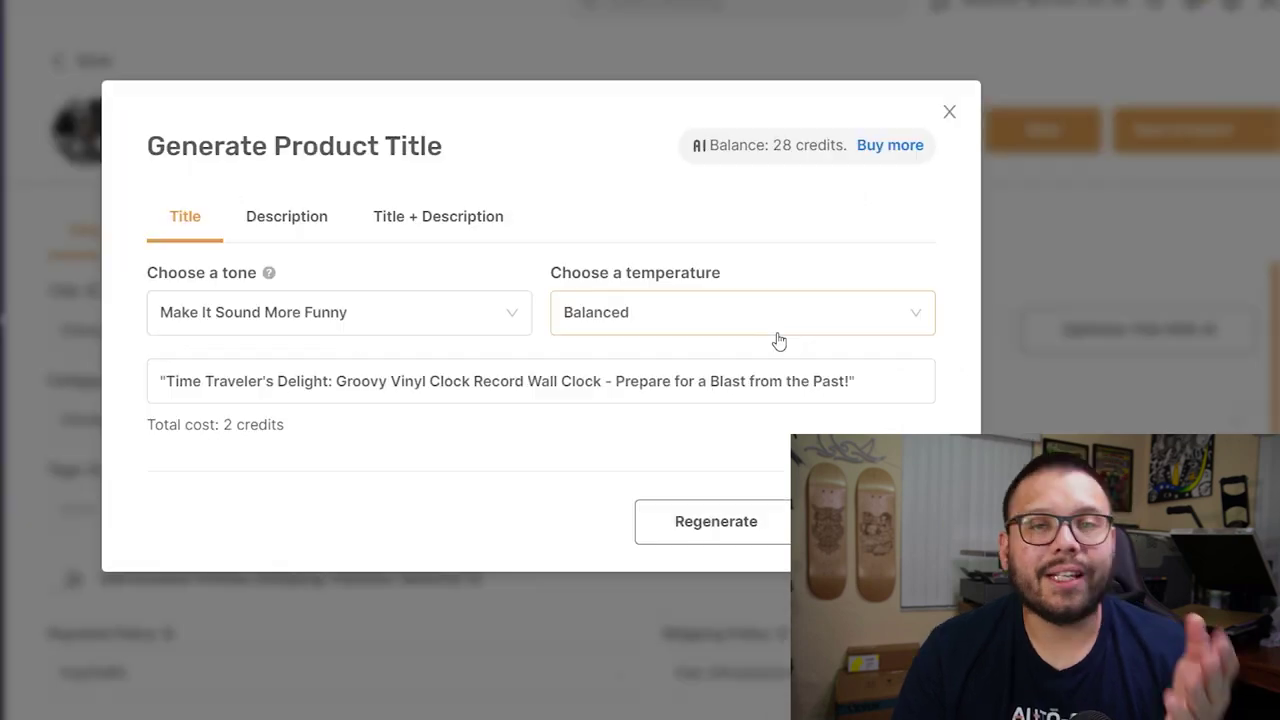
- On the Description tab, choose the Detailed Description With Comparison tone with Balanced temperature
left_click(312, 226)
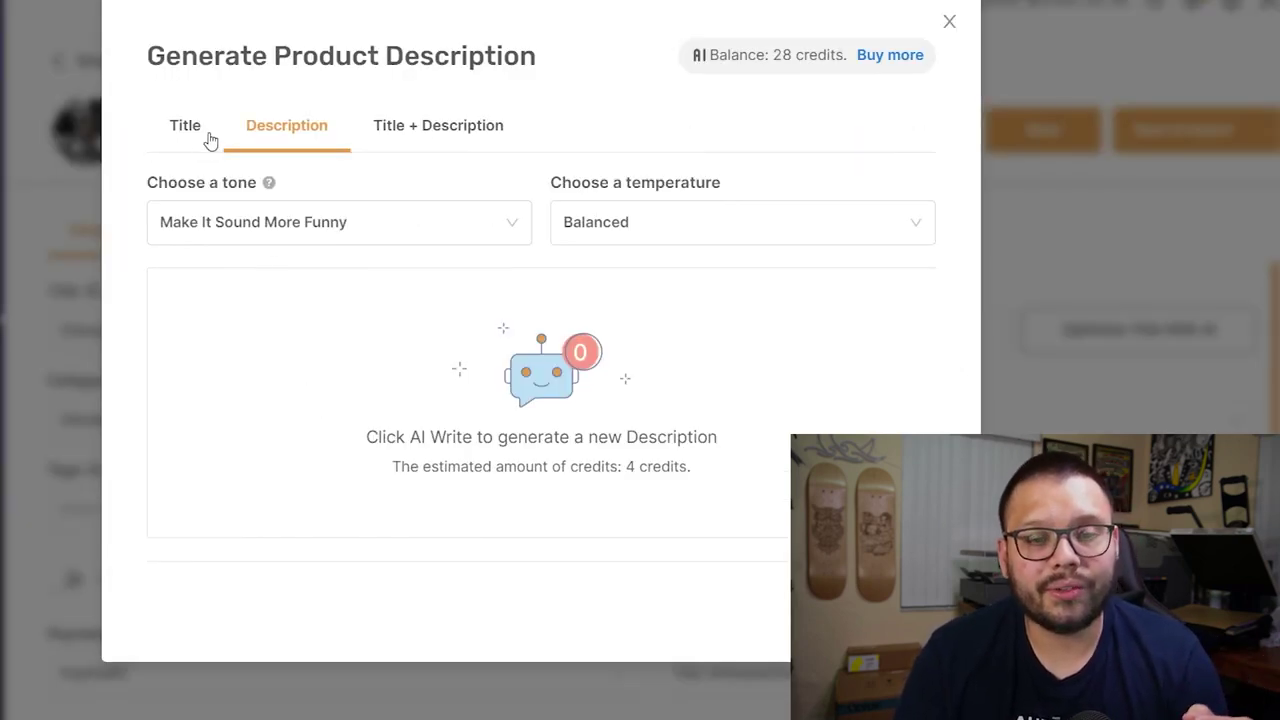
left_click(232, 236)
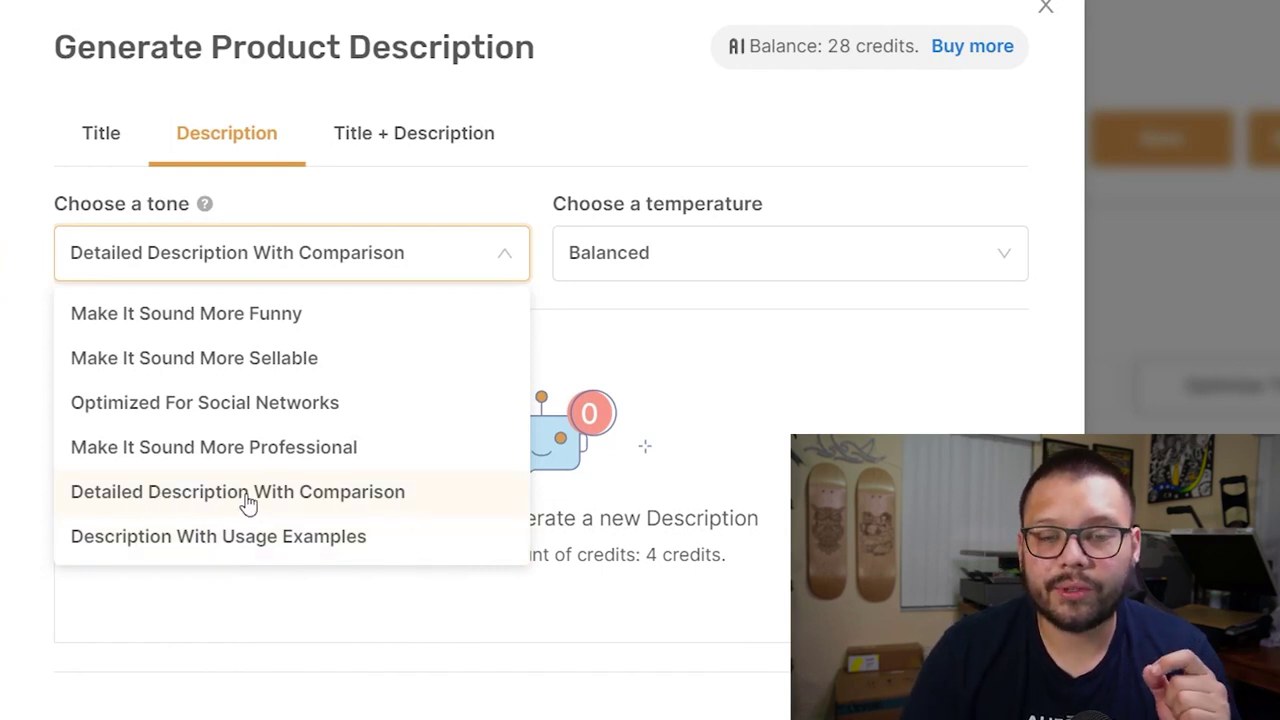
left_click(340, 495)
left_click(677, 245)
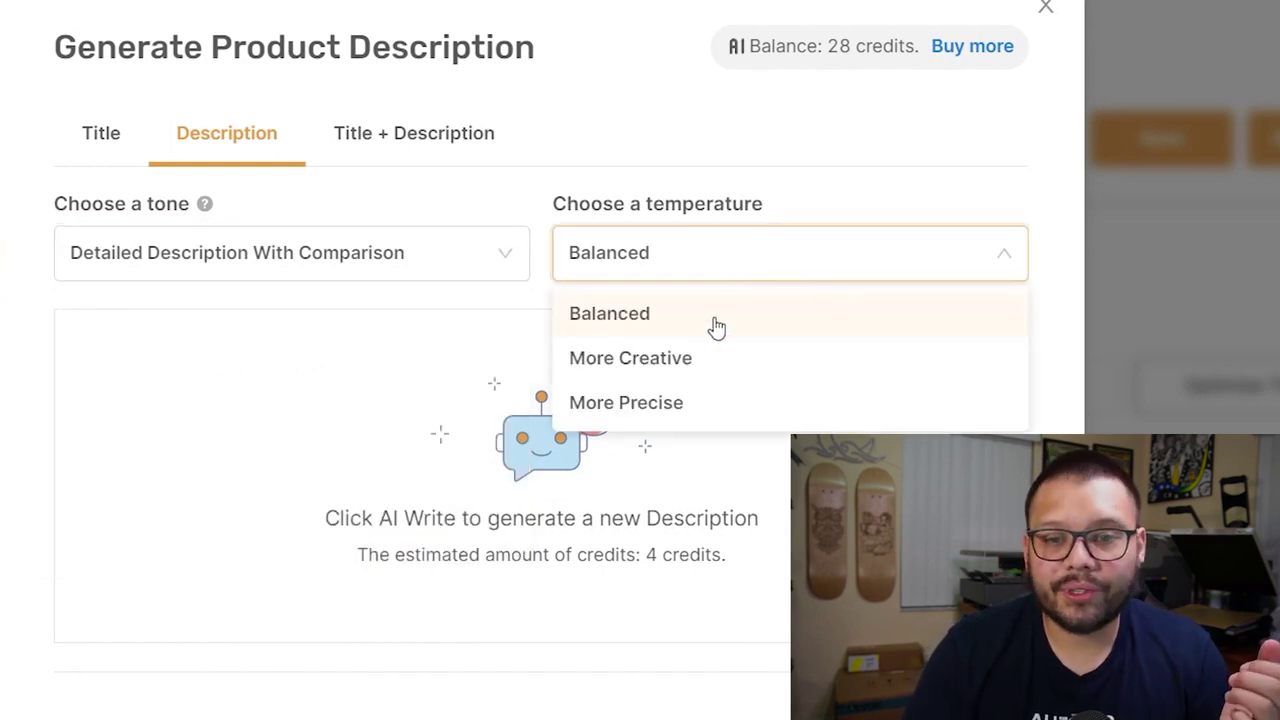
left_click(657, 318)
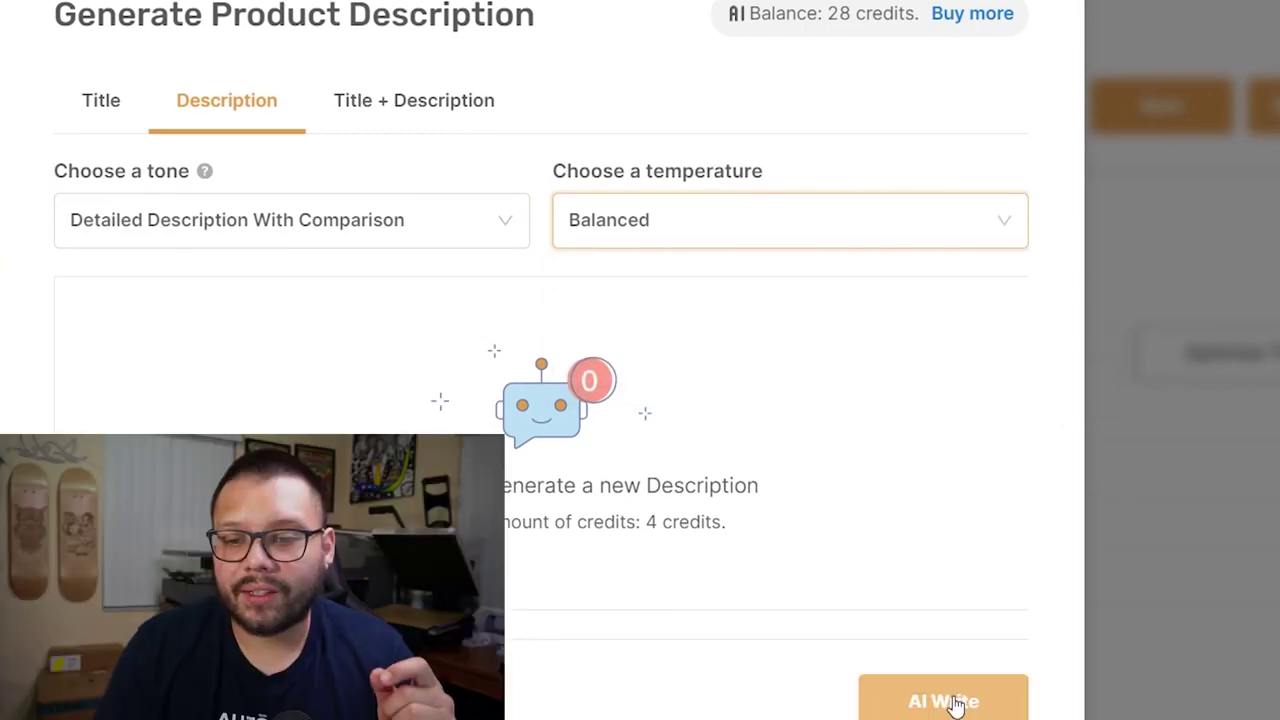
- Generate the detailed comparison description and review its specifications, packing list and comparison section
left_click(950, 703)
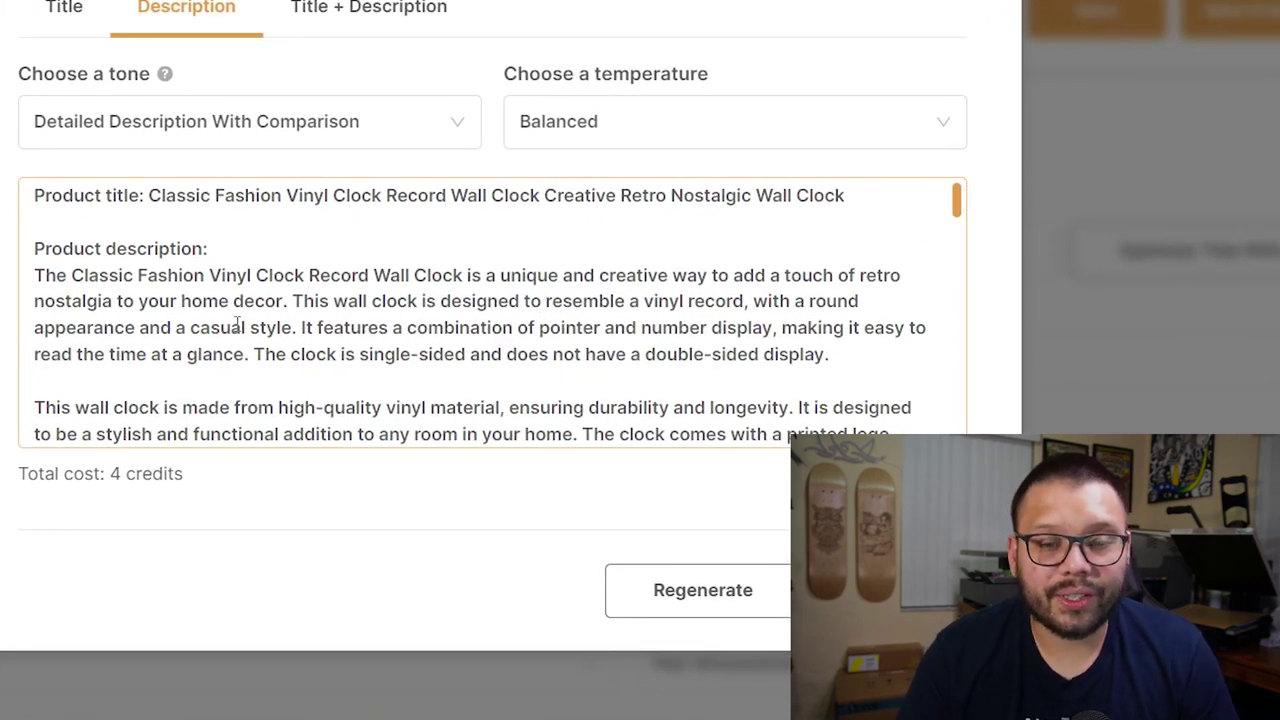
scroll(947, 228, "down", 3)
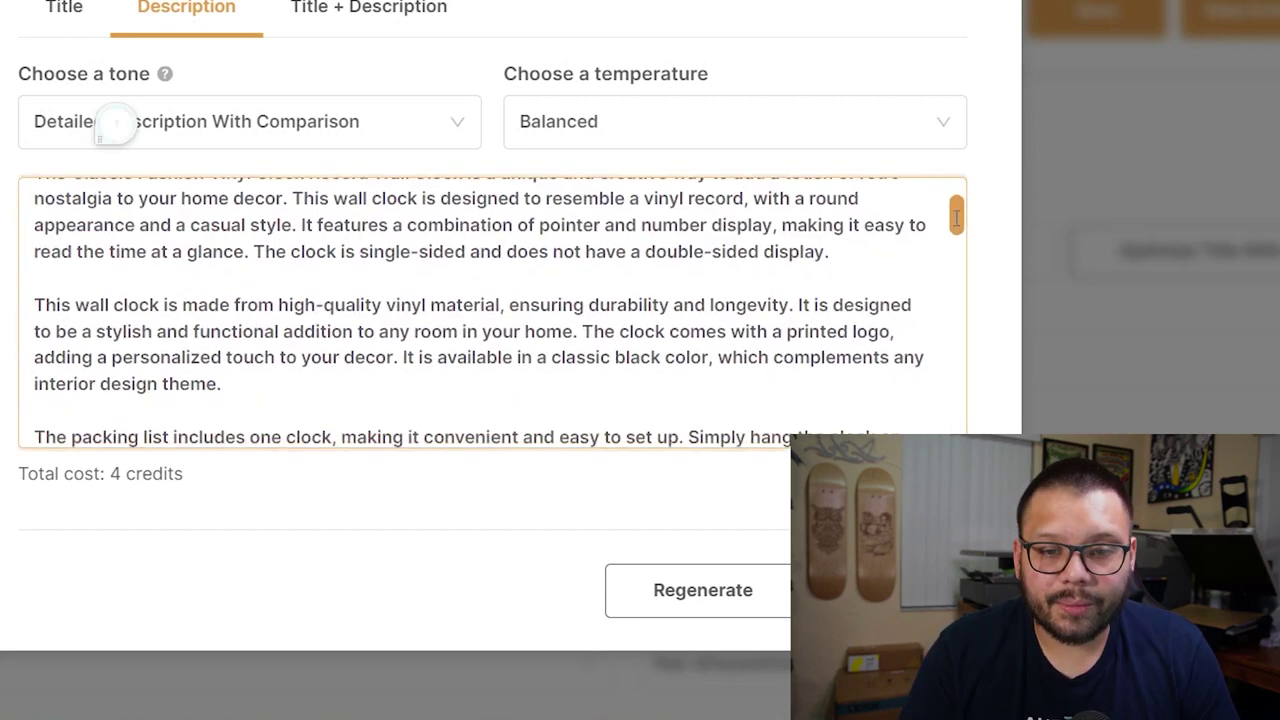
scroll(947, 228, "down", 9)
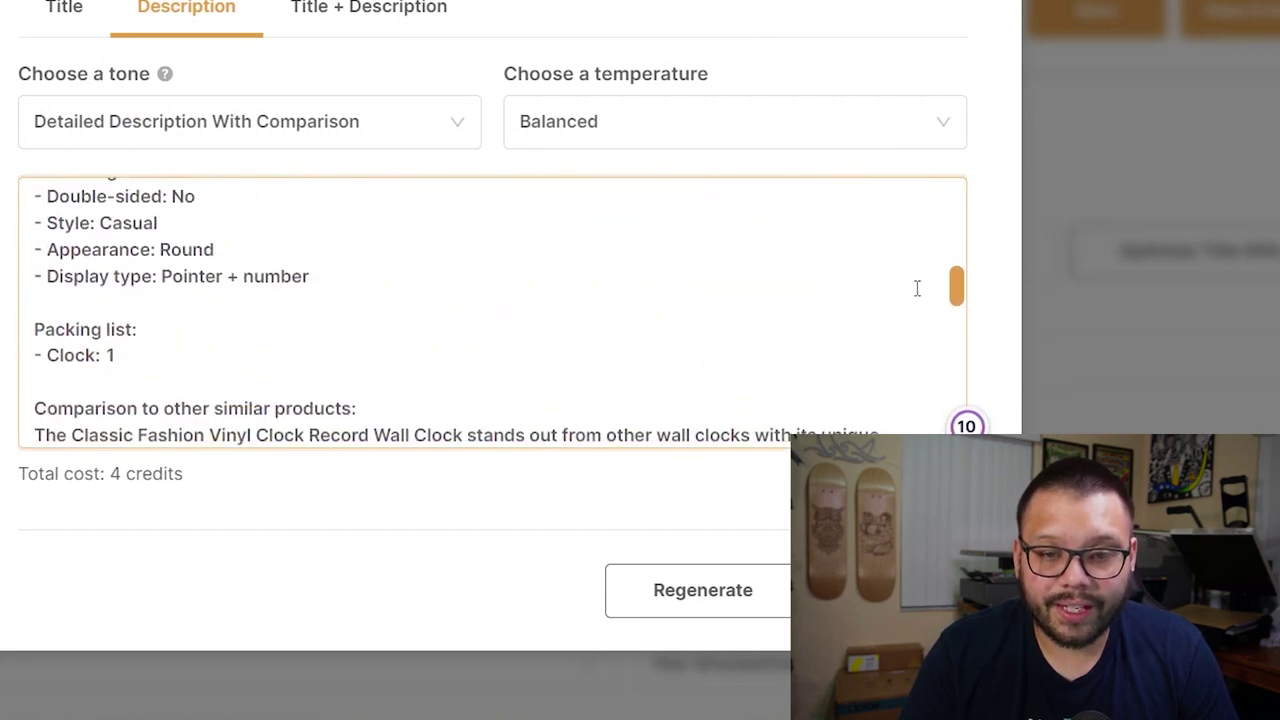
scroll(900, 305, "down", 3)
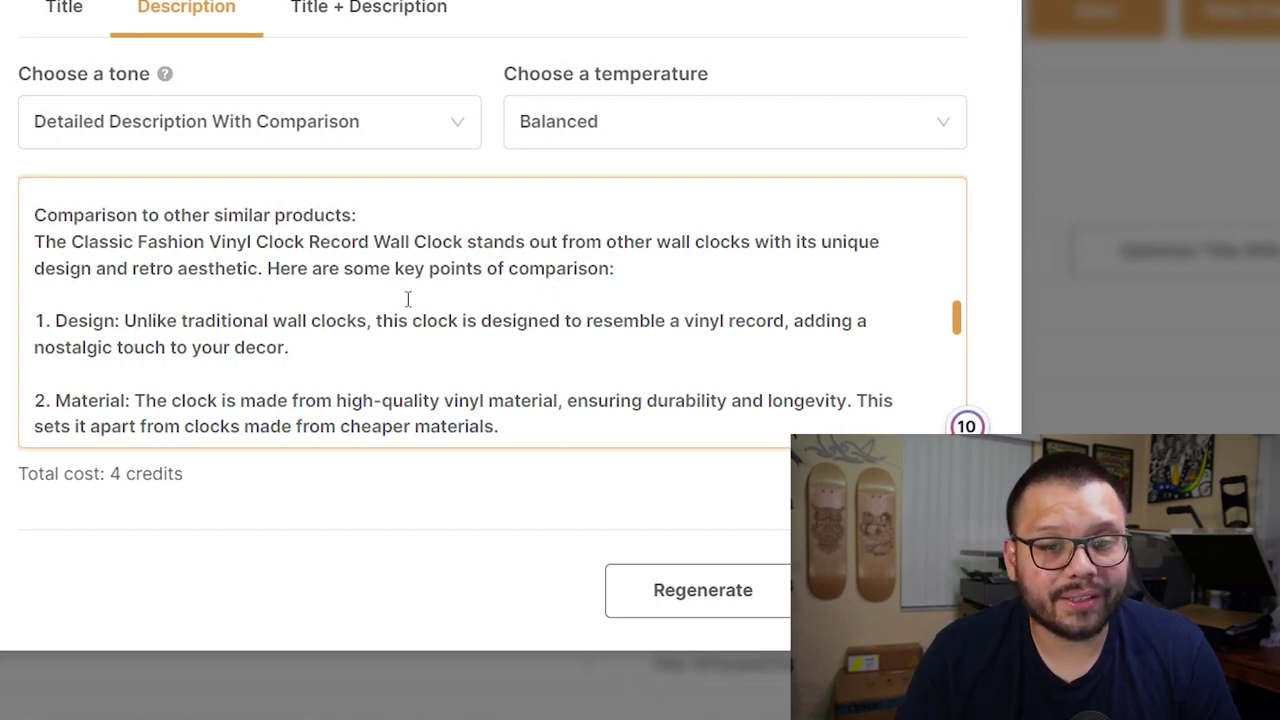
scroll(428, 298, "down", 5)
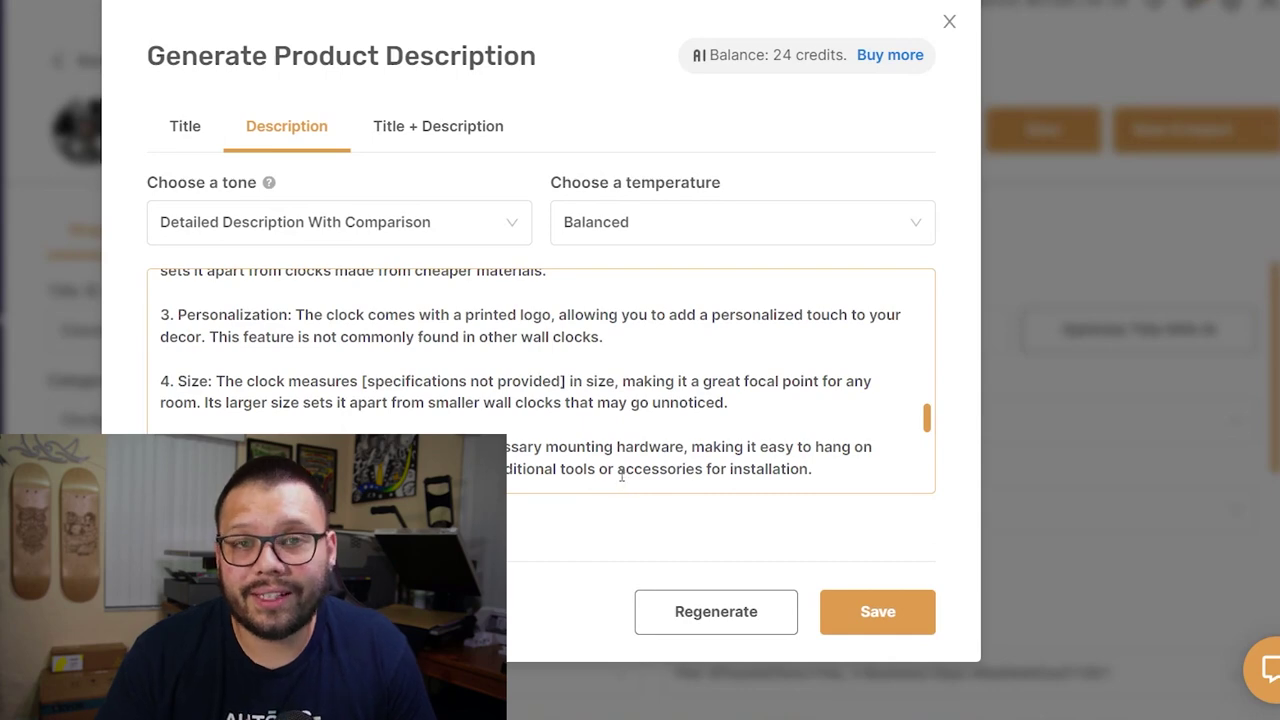
- Save the comparison description to the clock listing and view the $21.69 account balance
left_click(880, 612)
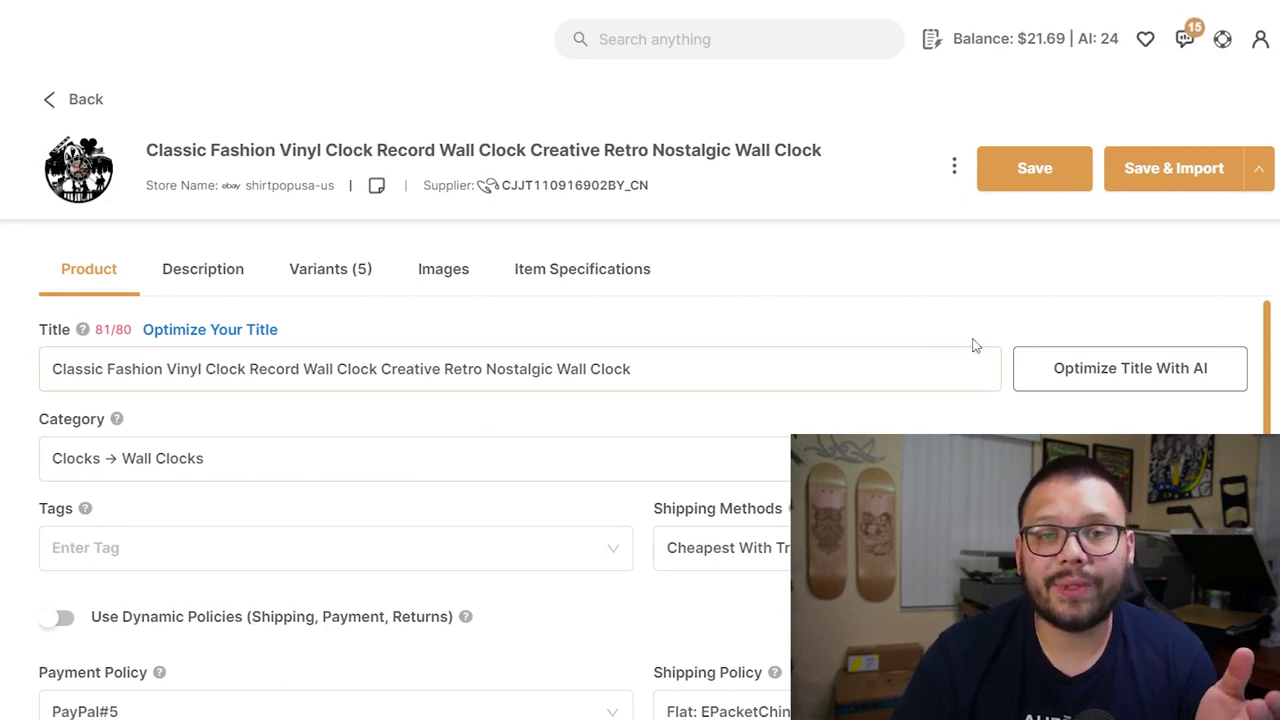
left_click(204, 270)
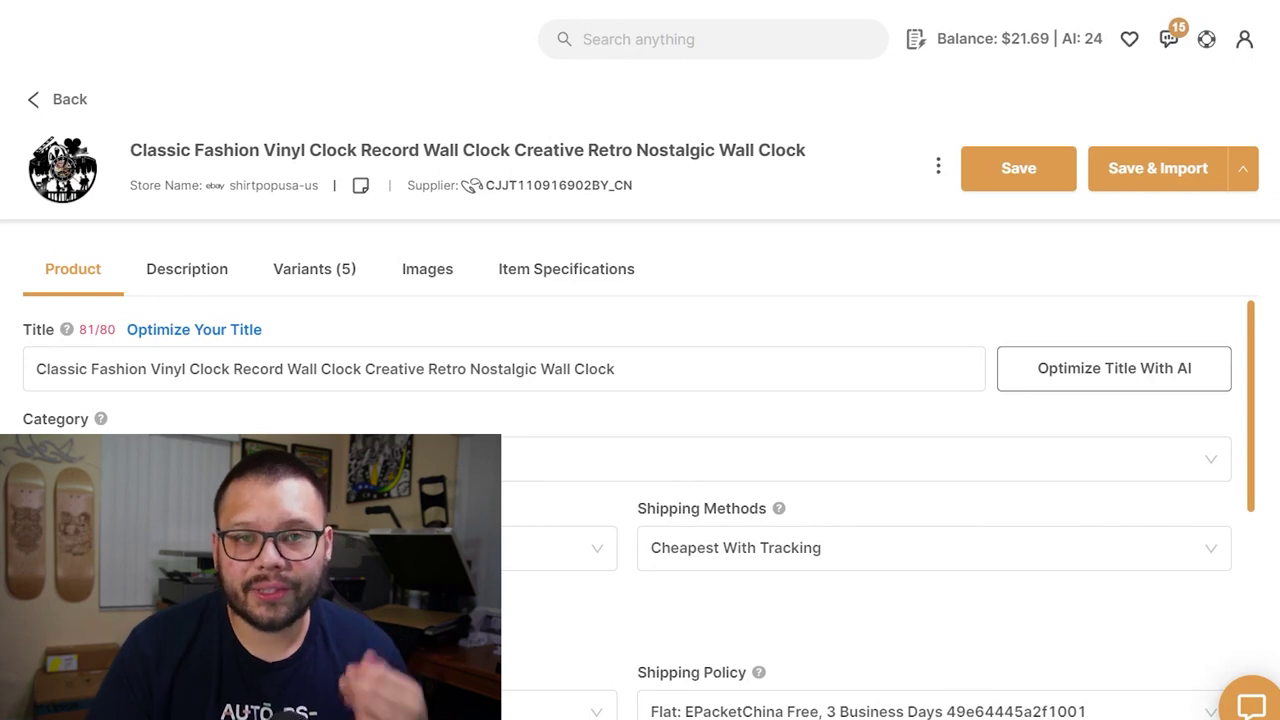
left_click(980, 40)
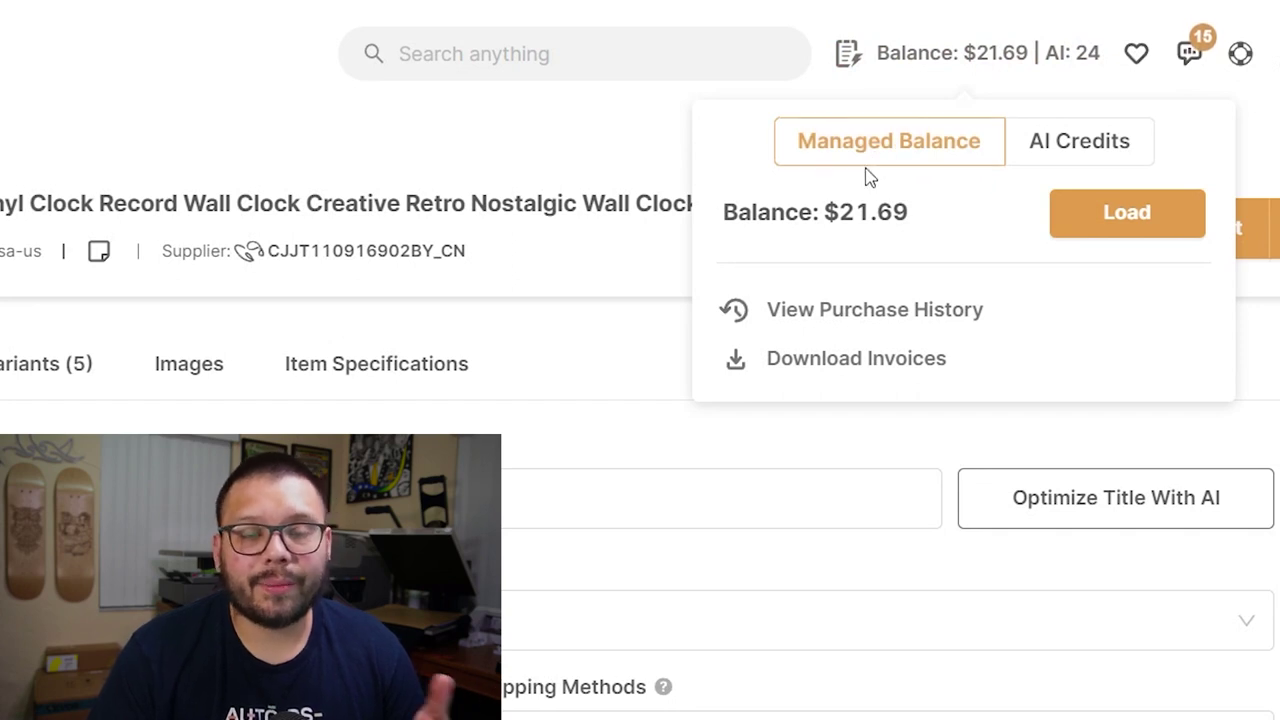
- Compare prices of the 1000, 5000, 10000 and 20000 AI credit packages without buying
left_click(1062, 150)
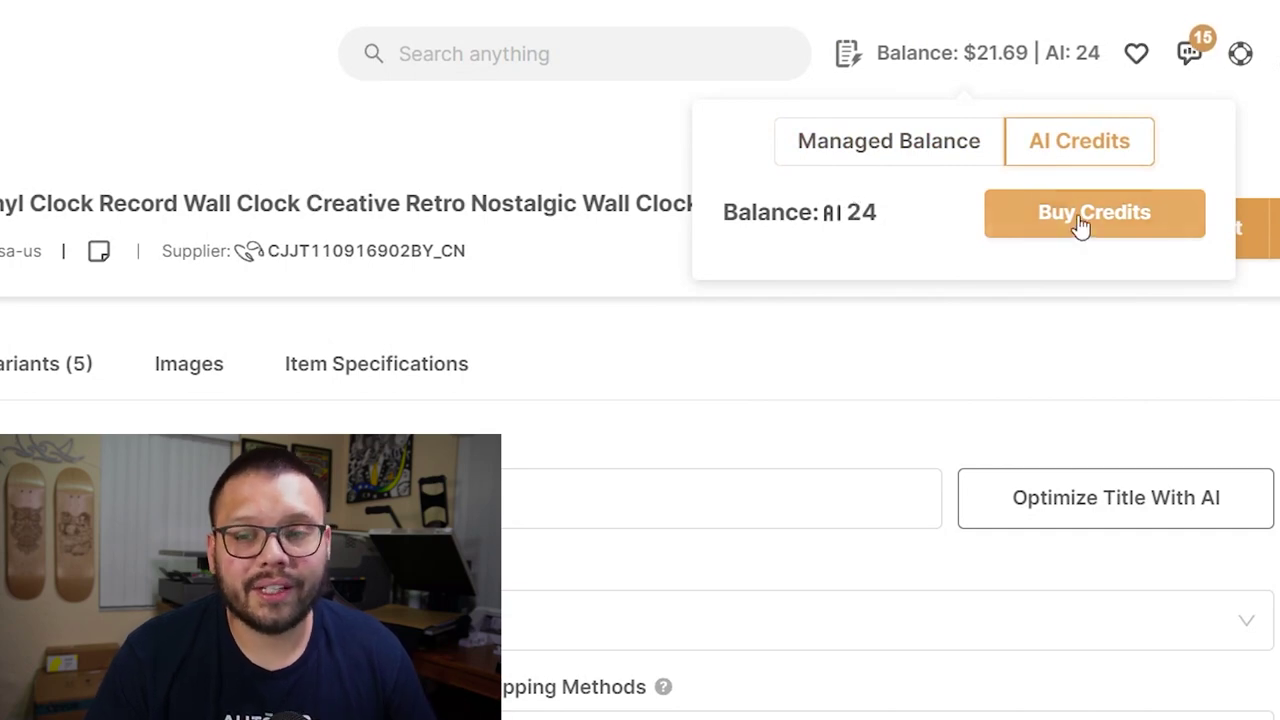
left_click(1040, 228)
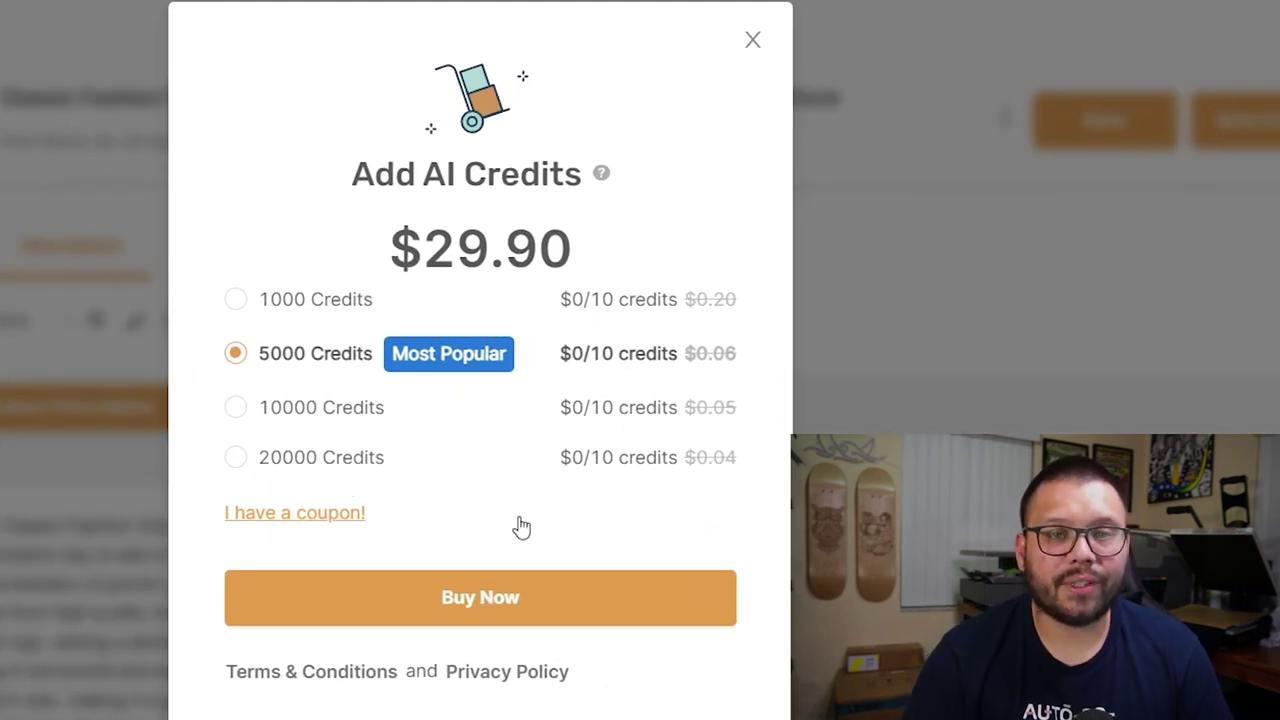
left_click(330, 300)
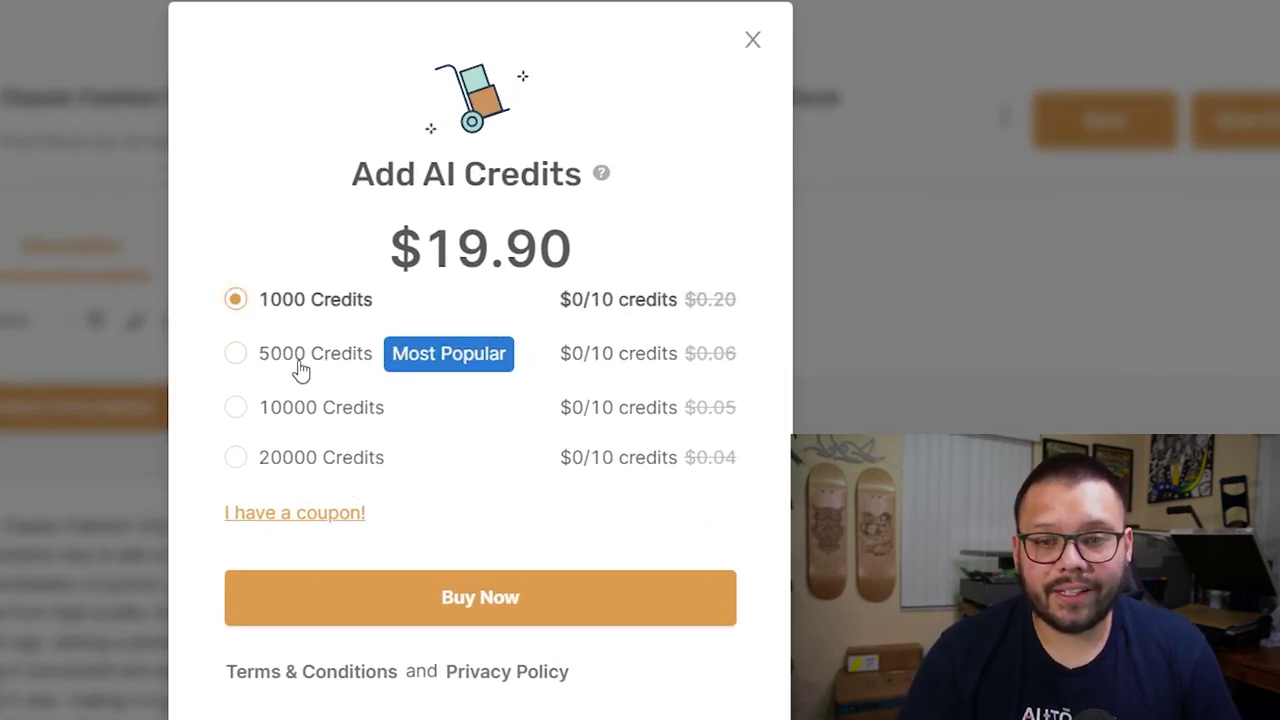
left_click(318, 364)
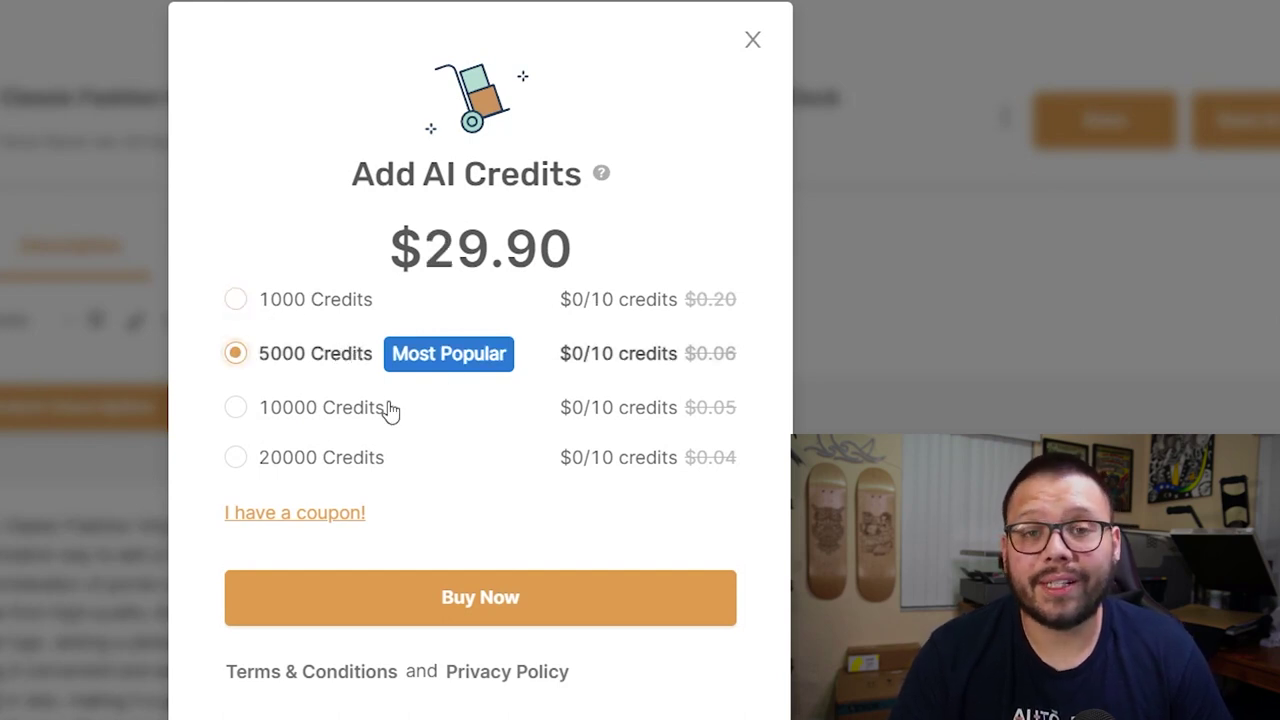
left_click(330, 426)
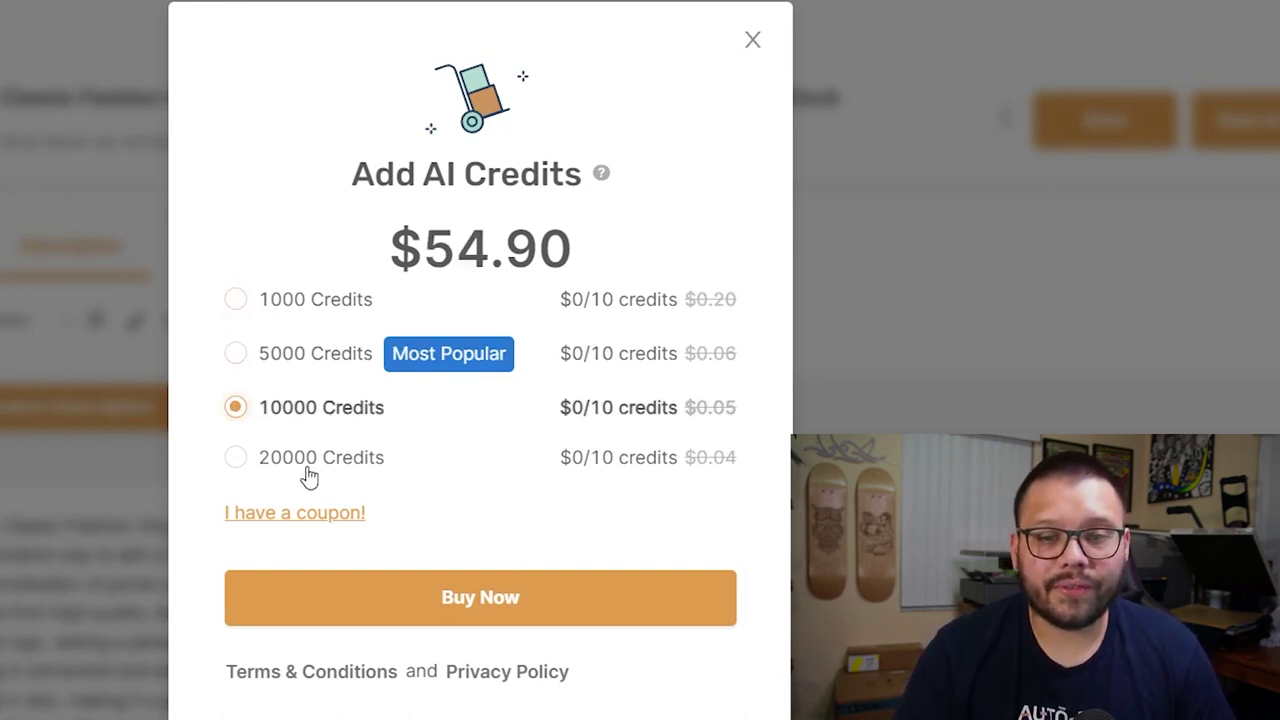
left_click(307, 463)
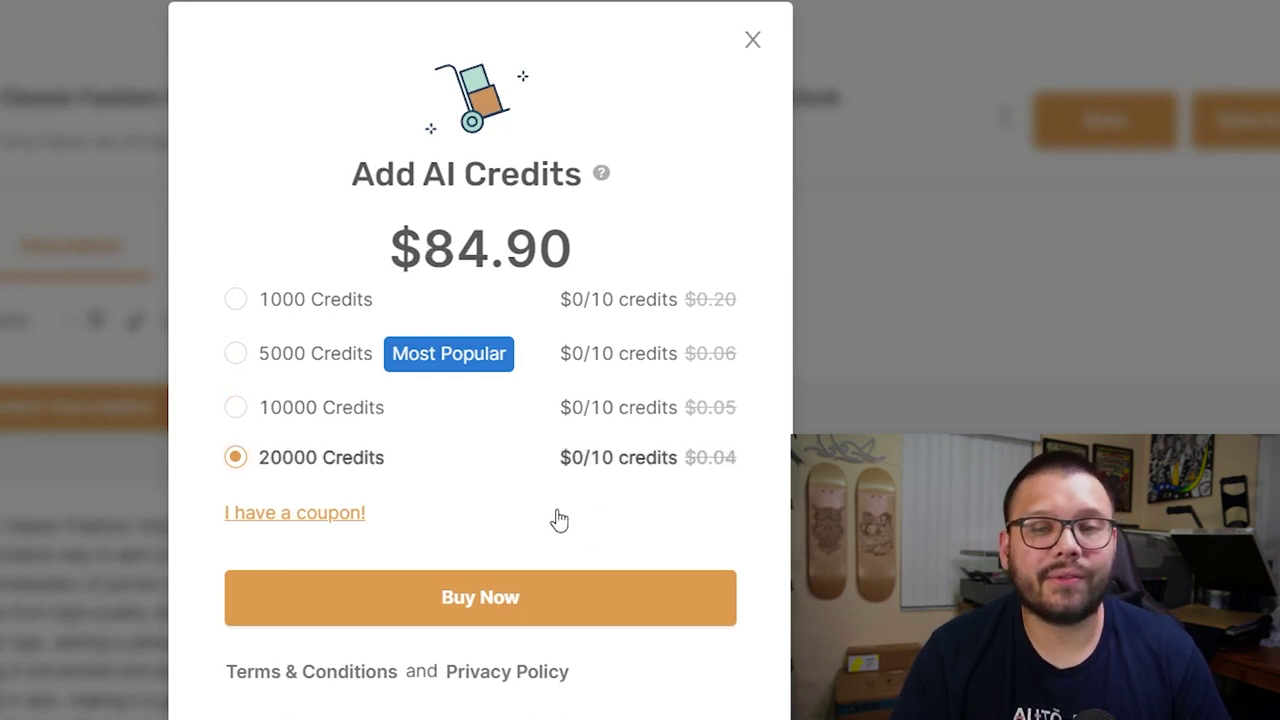